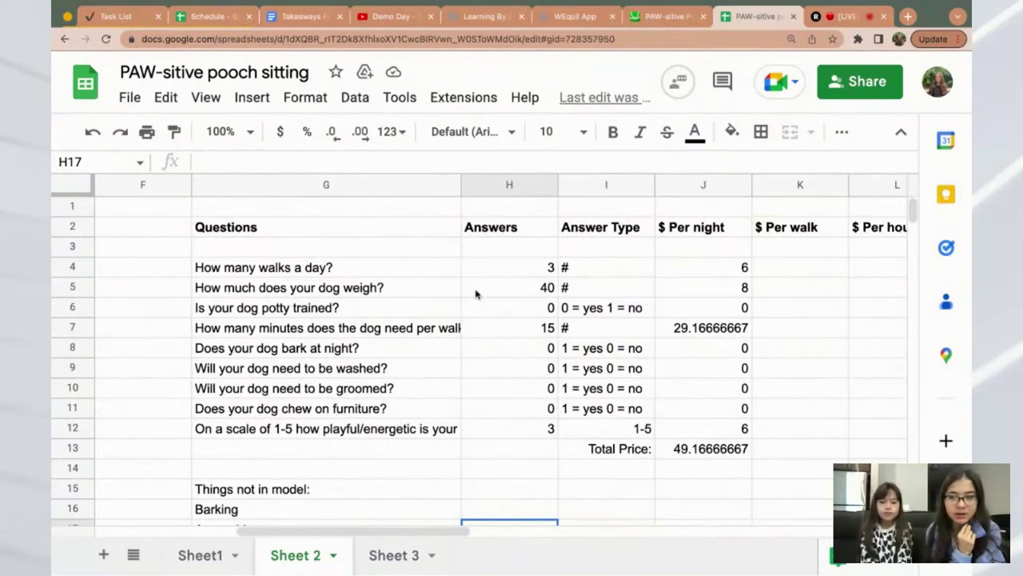
- Examine the per-night formula for minutes per walk on Sheet 2, including its 100/H7 term and the answers it references
click(496, 325)
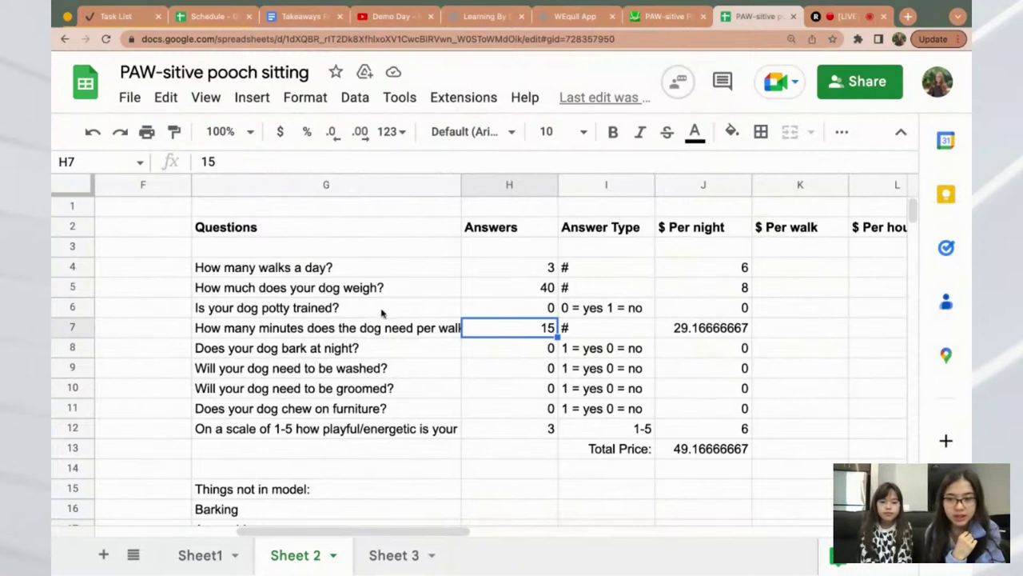
click(514, 289)
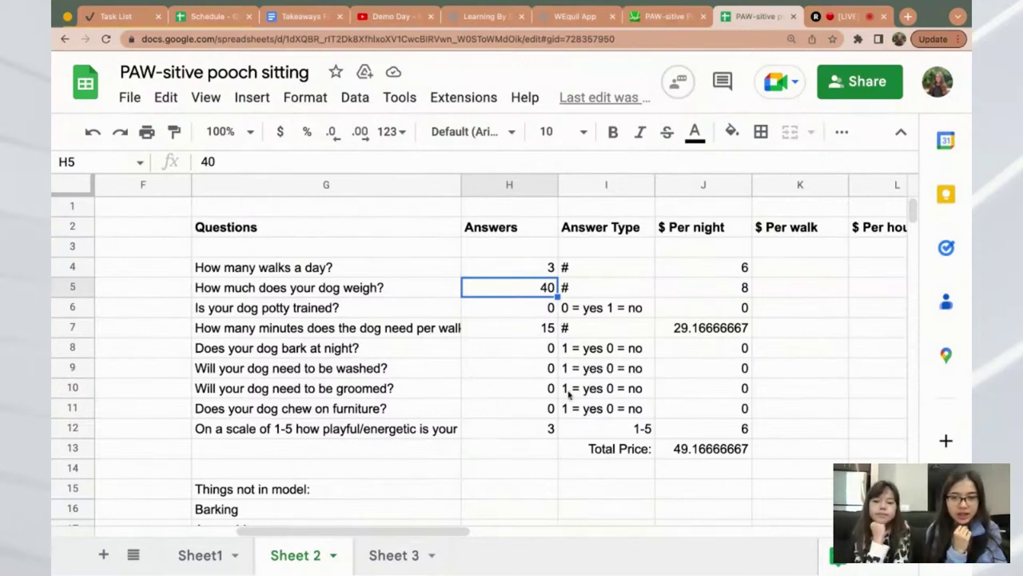
click(512, 332)
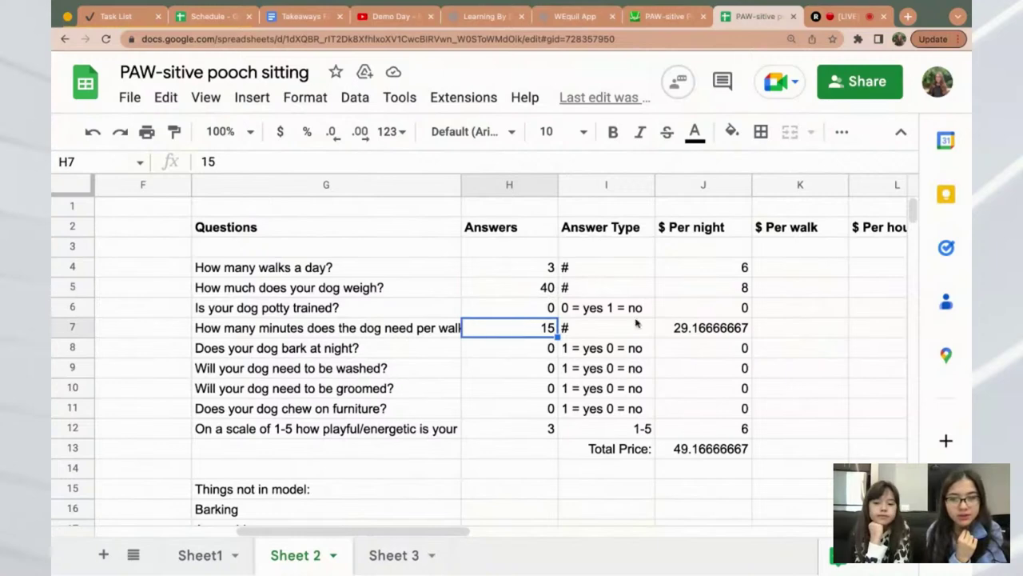
click(692, 330)
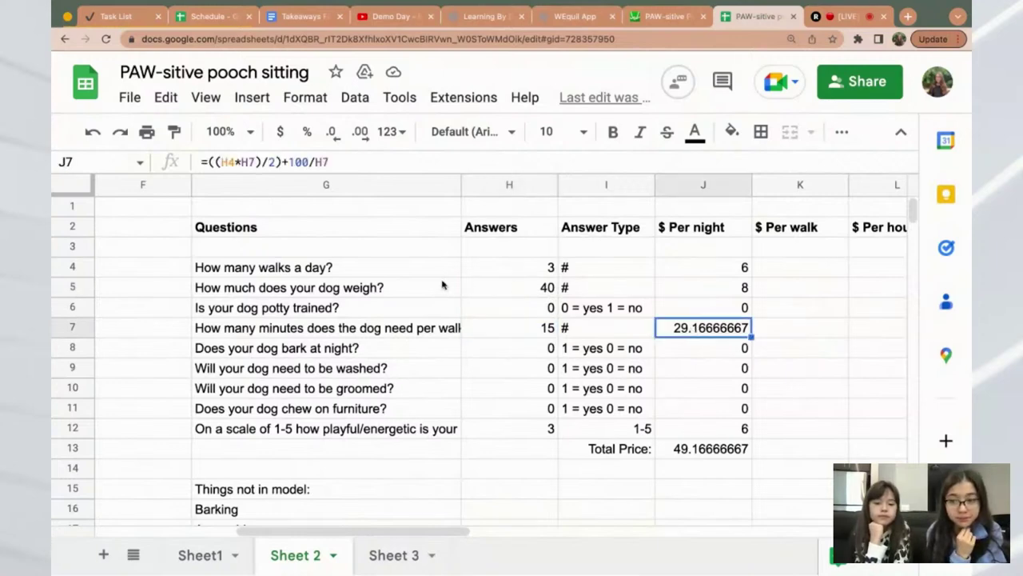
double_click(686, 334)
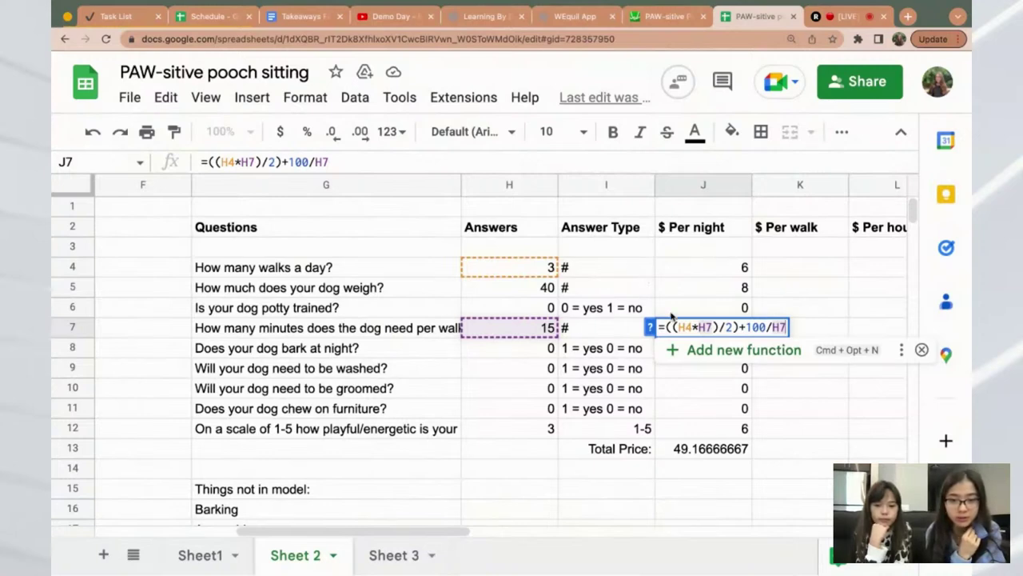
click(747, 326)
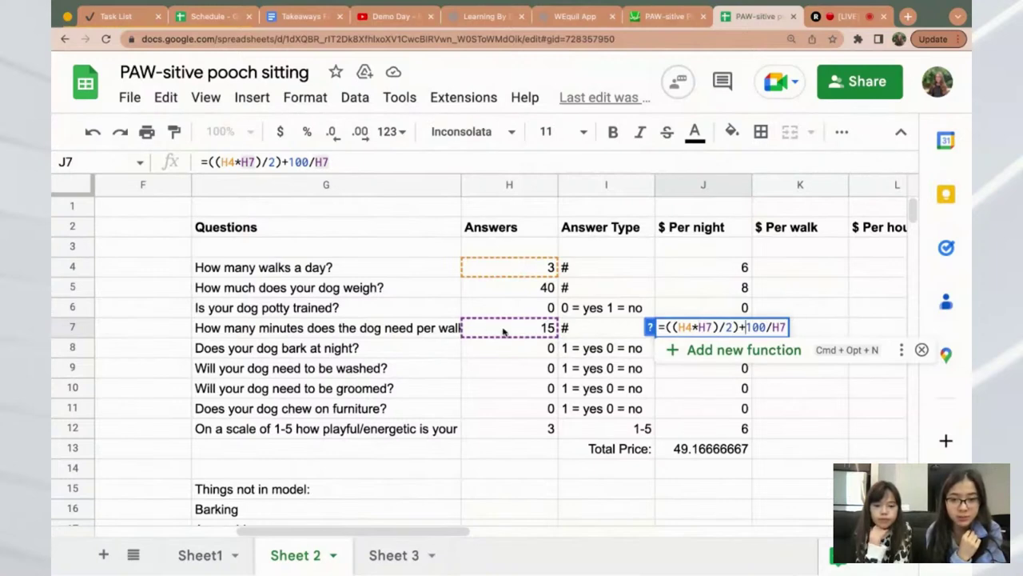
drag(786, 327, 745, 327)
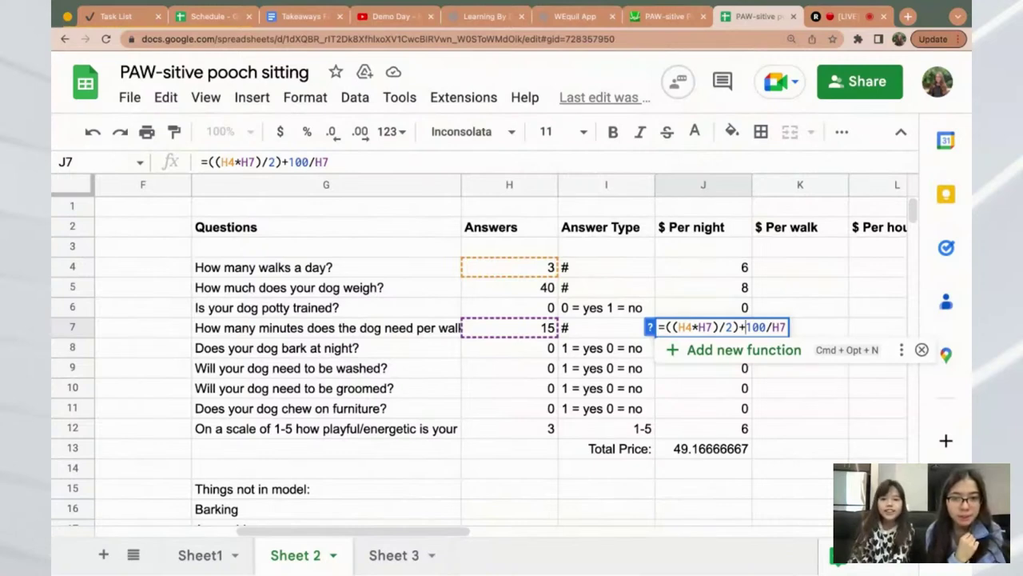
key(Right)
key(Right)
key(Right)
key(Right)
key(Right)
key(Right)
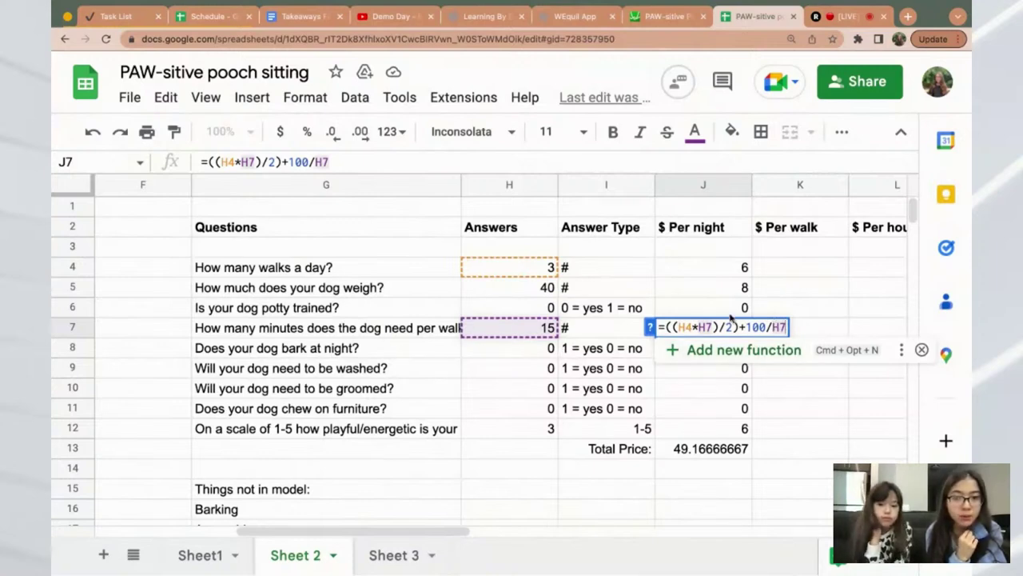
drag(740, 327, 787, 326)
click(766, 326)
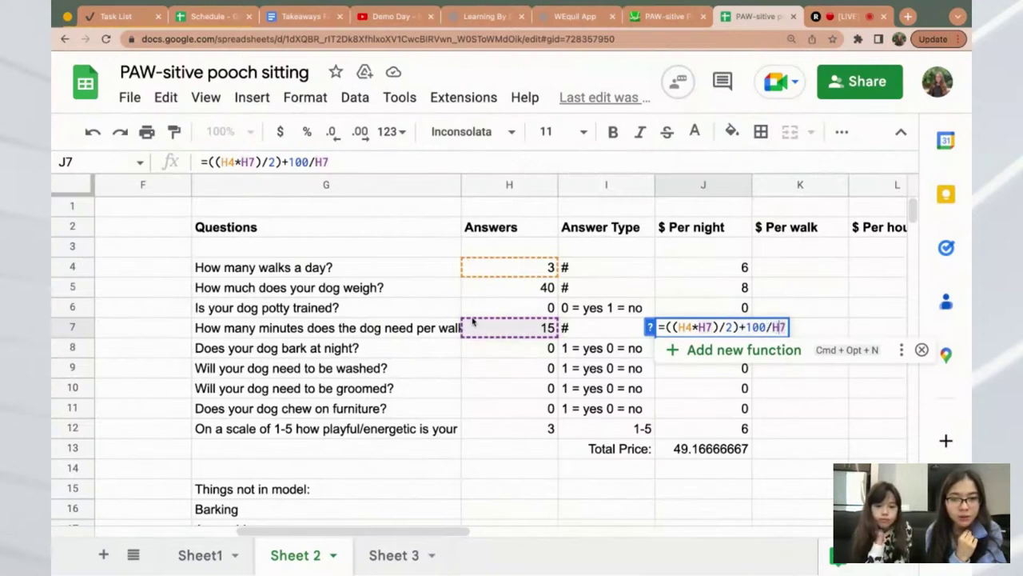
- Set the answer for minutes the dog needs per walk to 10 in cell H7
click(524, 327)
text(10)
key(Return)
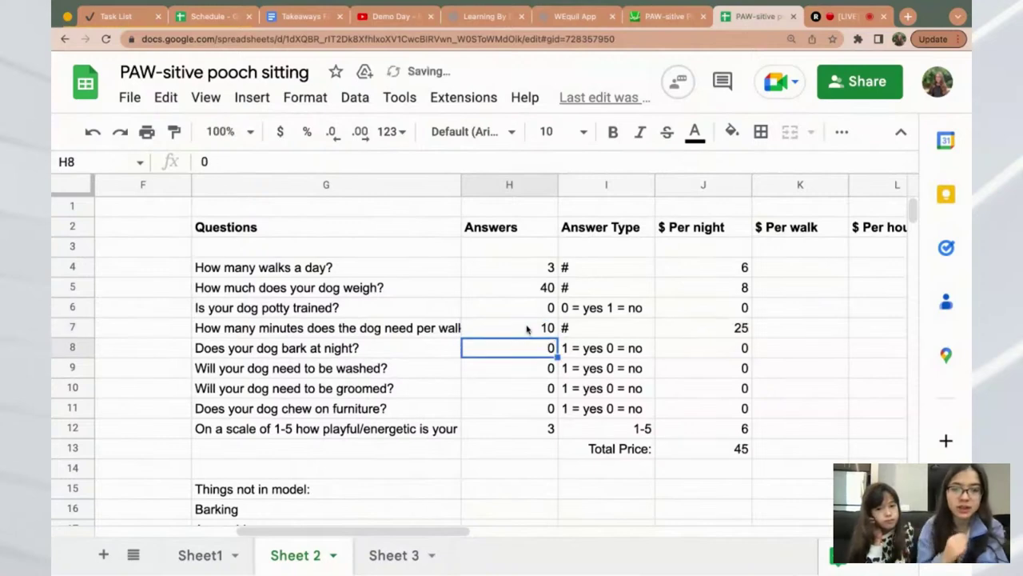
- Re-examine the walk-minutes price formula in cell J7, focusing on the part that divides 100 by the minutes
click(731, 330)
double_click(731, 330)
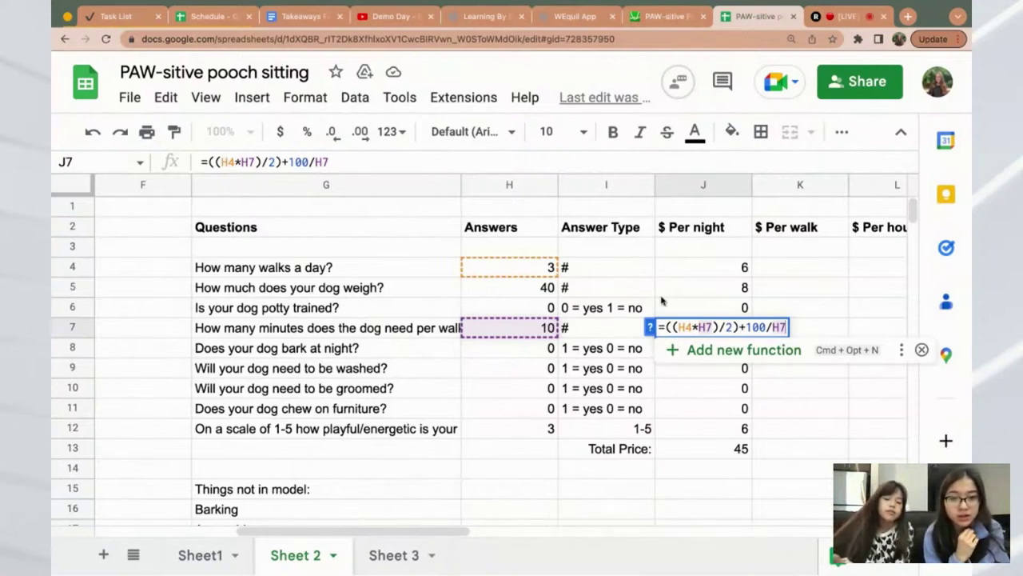
shift+click(745, 326)
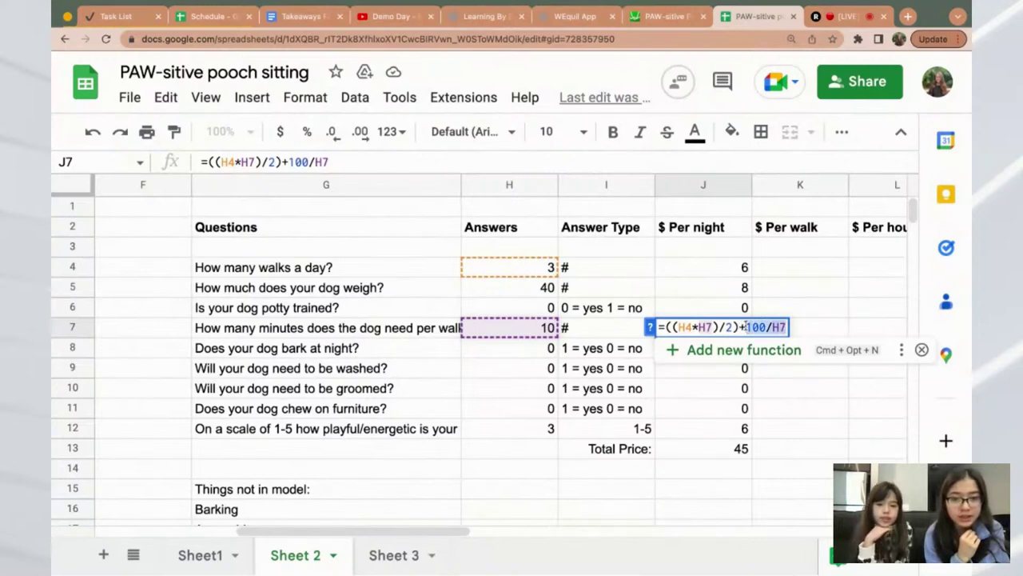
click(745, 326)
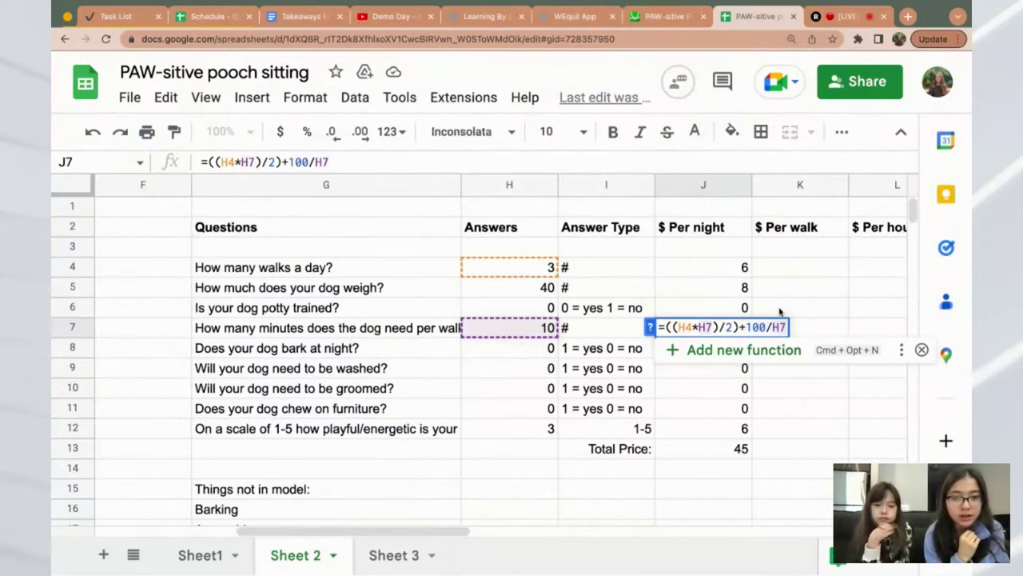
click(779, 312)
click(717, 335)
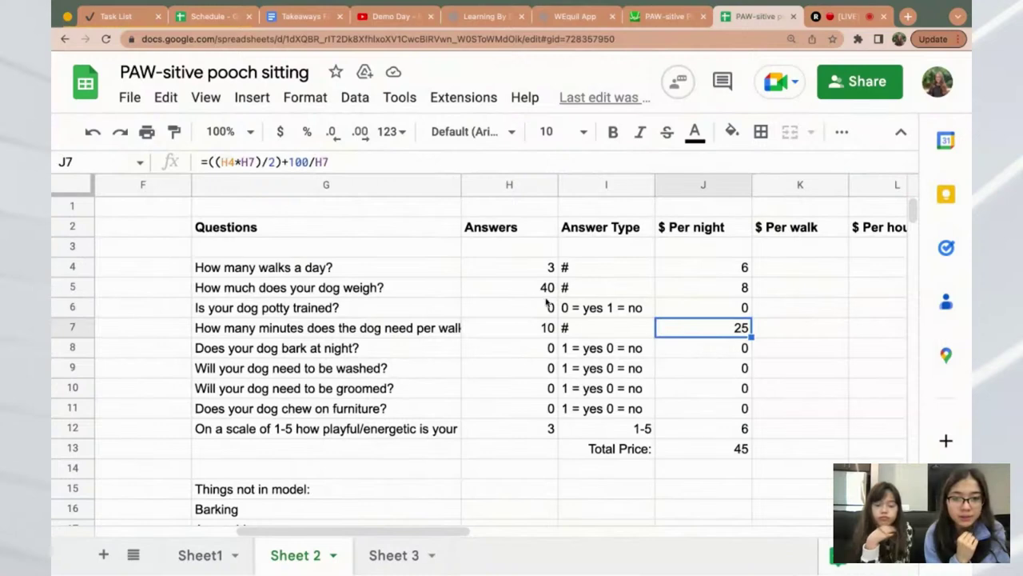
- Open Sheet 3 and look over its pricing model from the new client base price down to the total price
click(393, 558)
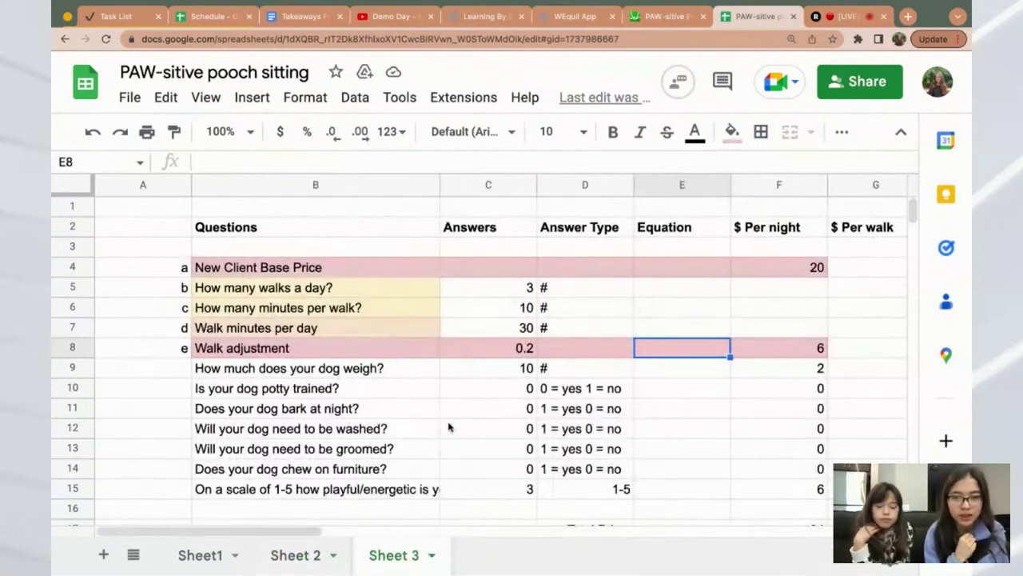
scroll(449, 428, down, 4)
scroll(448, 428, up, 1)
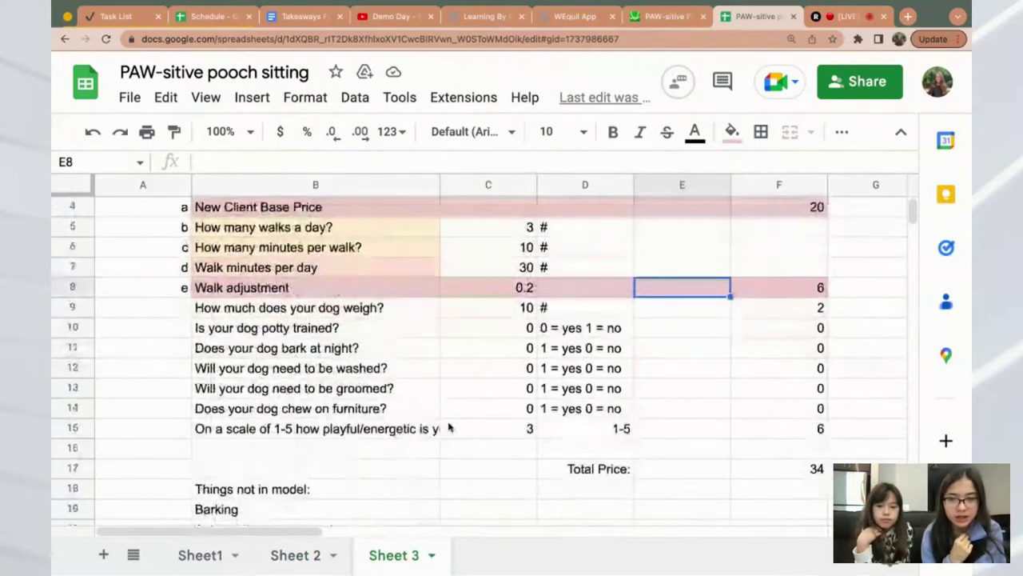
scroll(449, 428, up, 3)
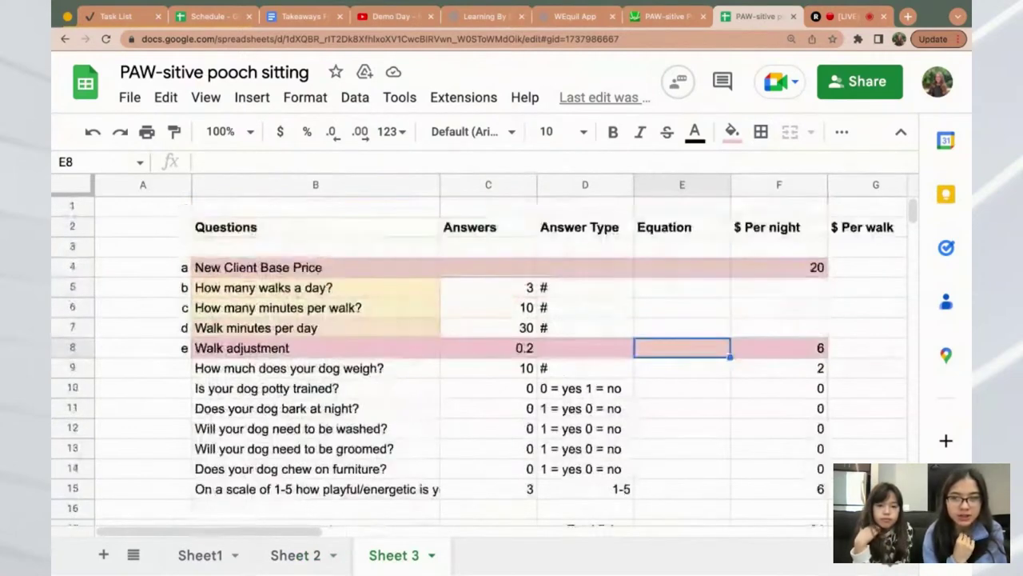
scroll(439, 365, down, 2)
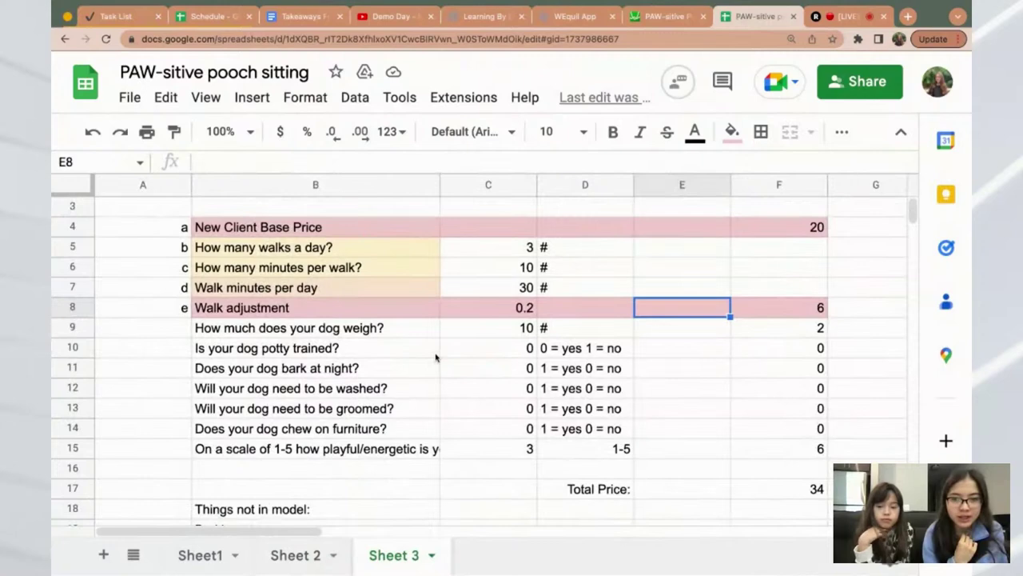
scroll(436, 358, down, 1)
scroll(436, 358, up, 3)
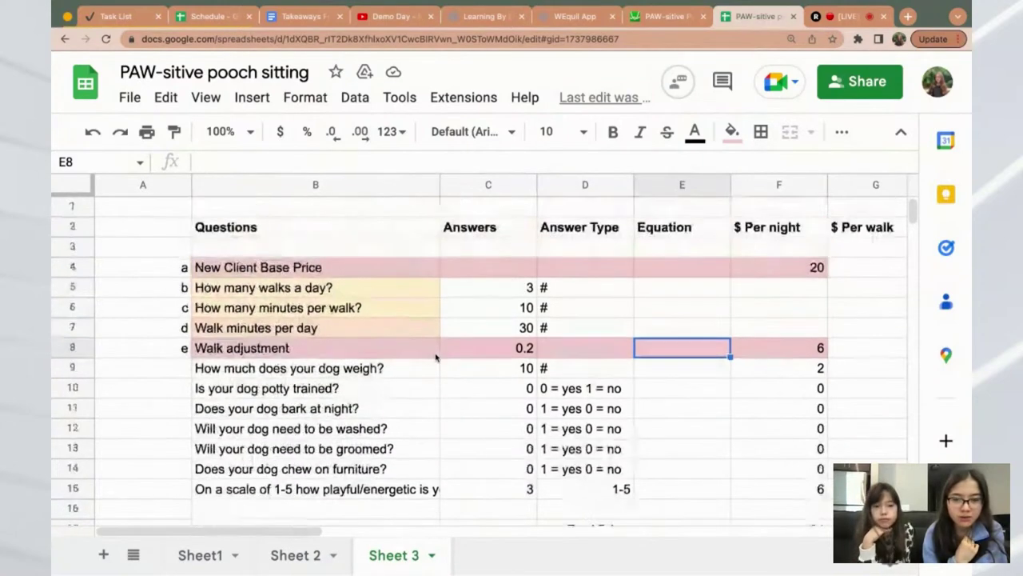
scroll(437, 358, down, 1)
scroll(441, 347, up, 1)
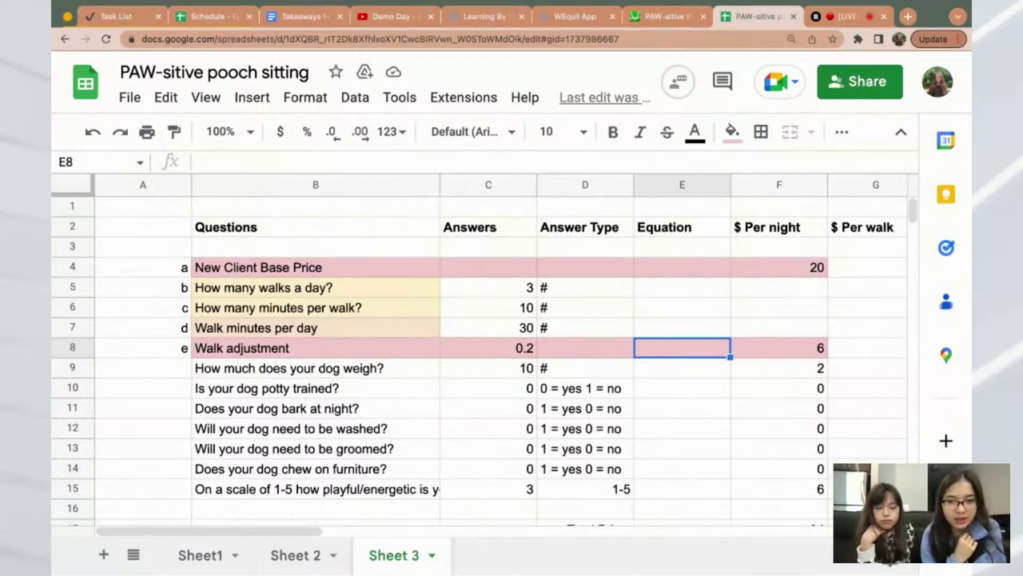
key(Left)
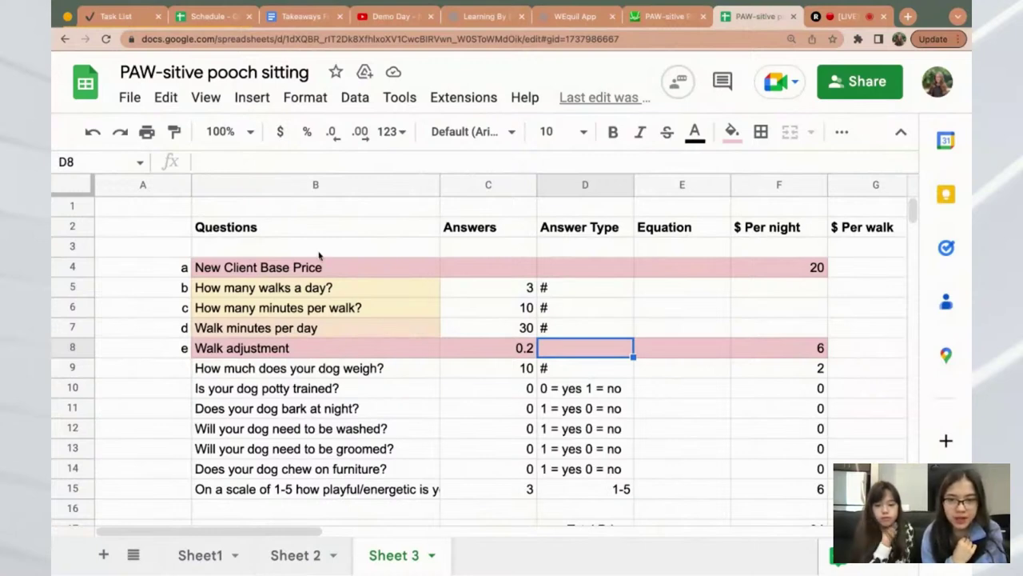
scroll(356, 370, down, 1)
scroll(355, 370, up, 1)
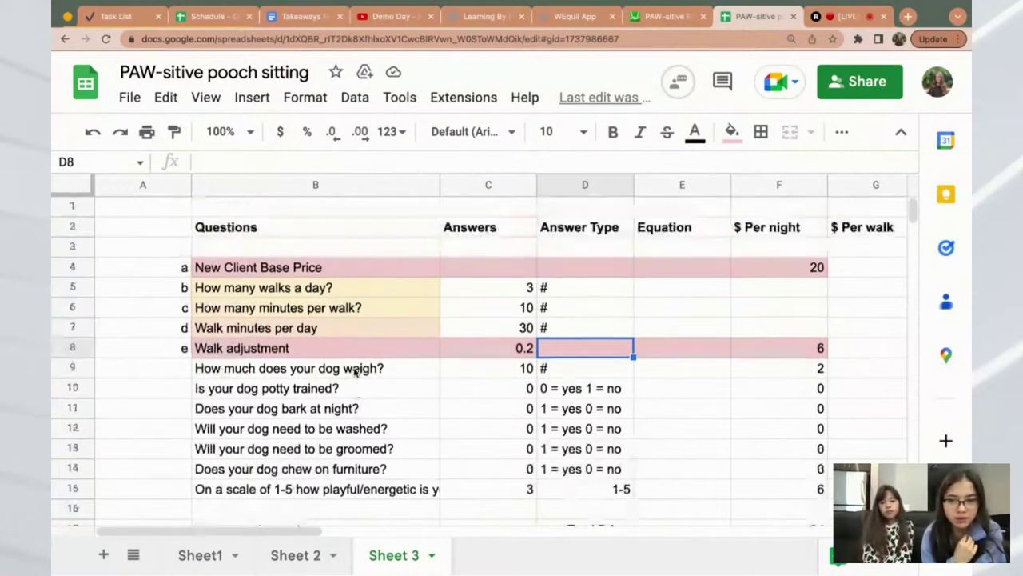
- Review the walk-related questions in column B: walks a day, minutes per walk and walk minutes per day
click(301, 296)
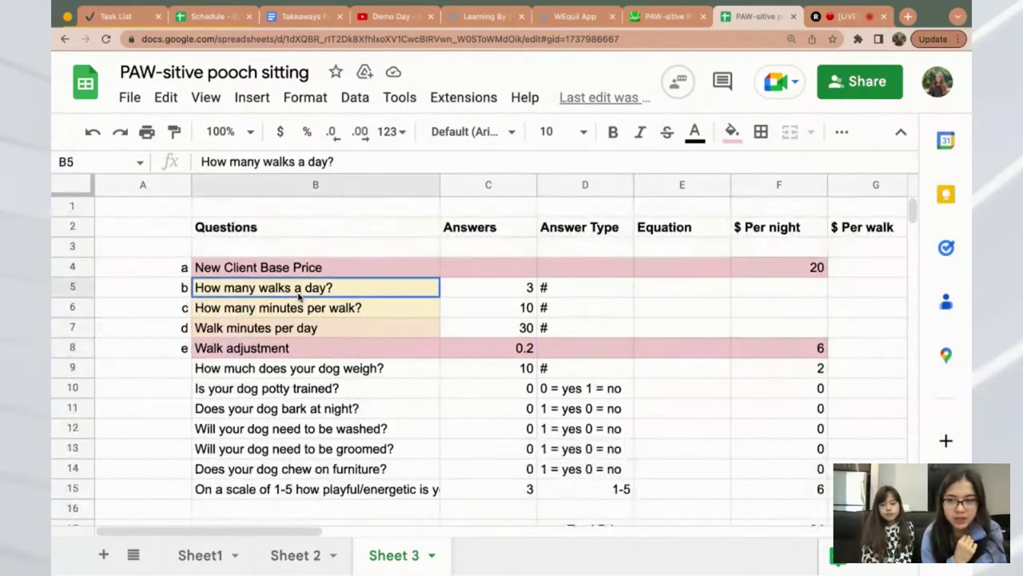
key(Down)
key(Up)
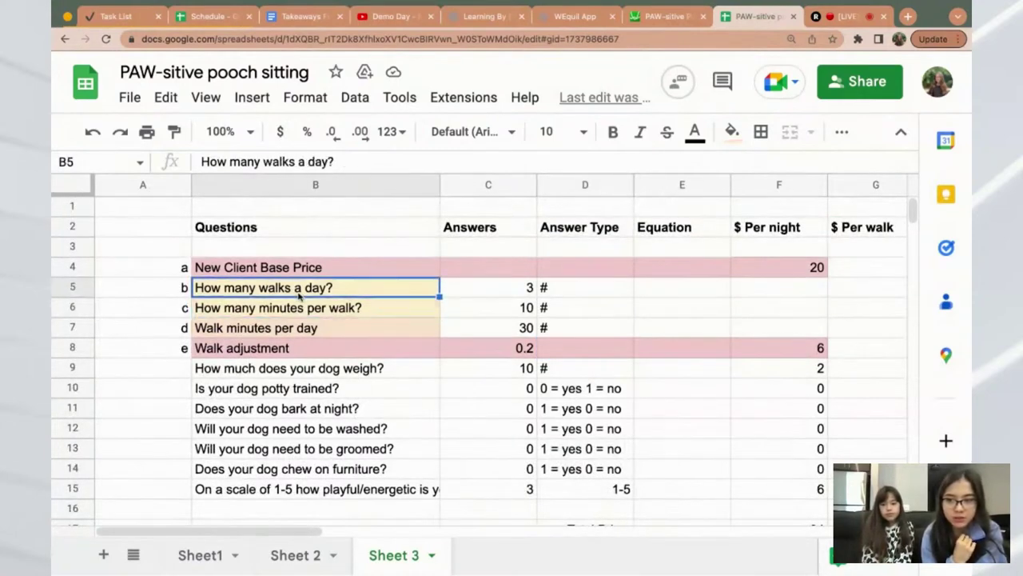
key(Down)
key(Up)
key(Up)
key(Down)
key(Down)
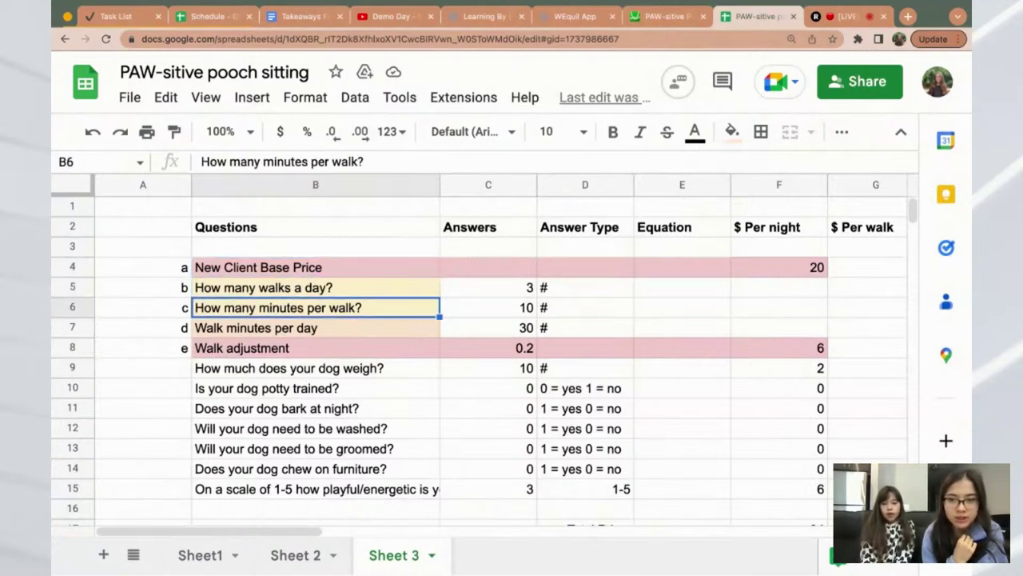
key(Up)
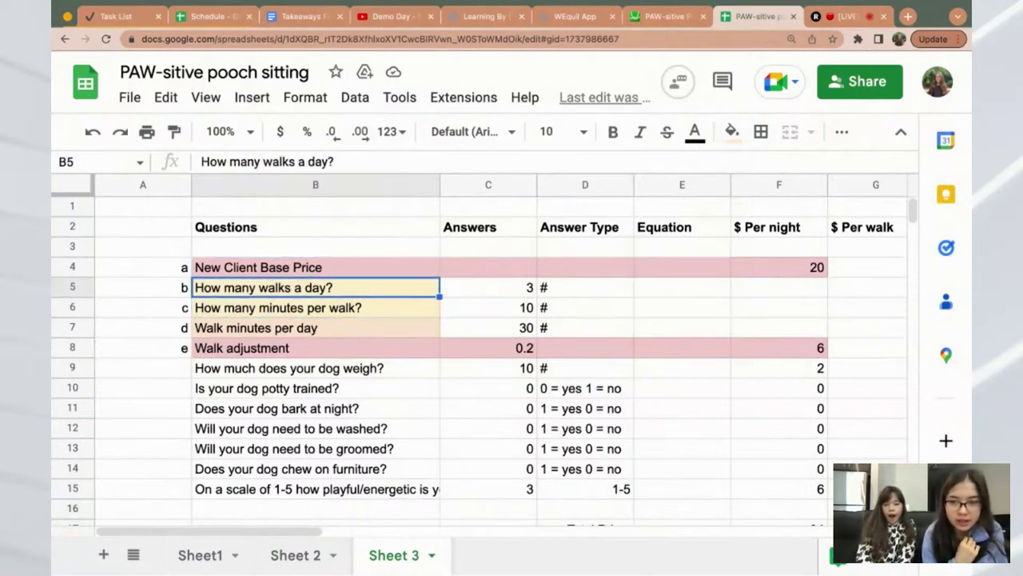
key(Down)
key(Down)
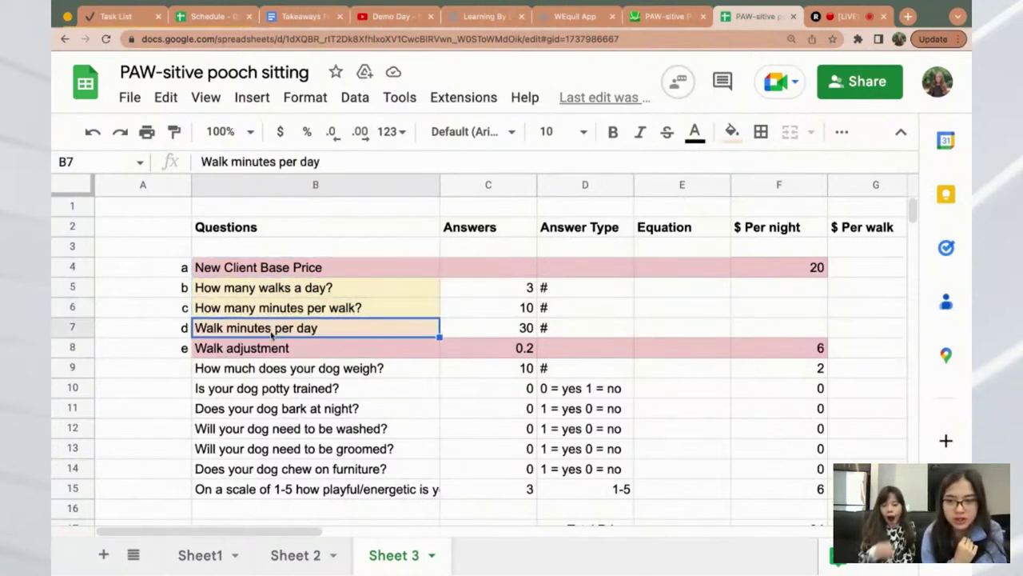
- Compare the answers for walks a day, minutes per walk and walk minutes per day with their question labels
click(493, 311)
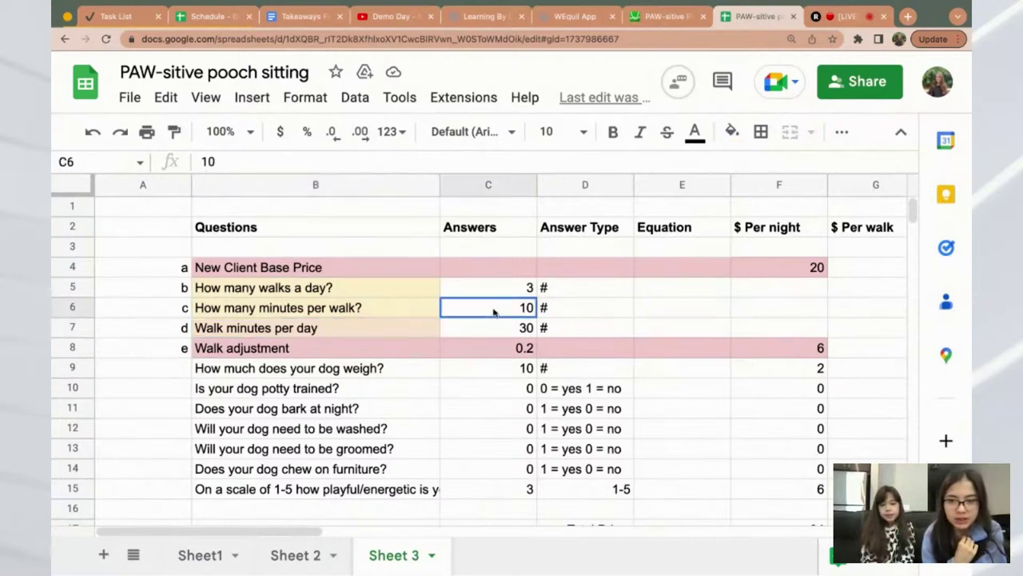
click(483, 288)
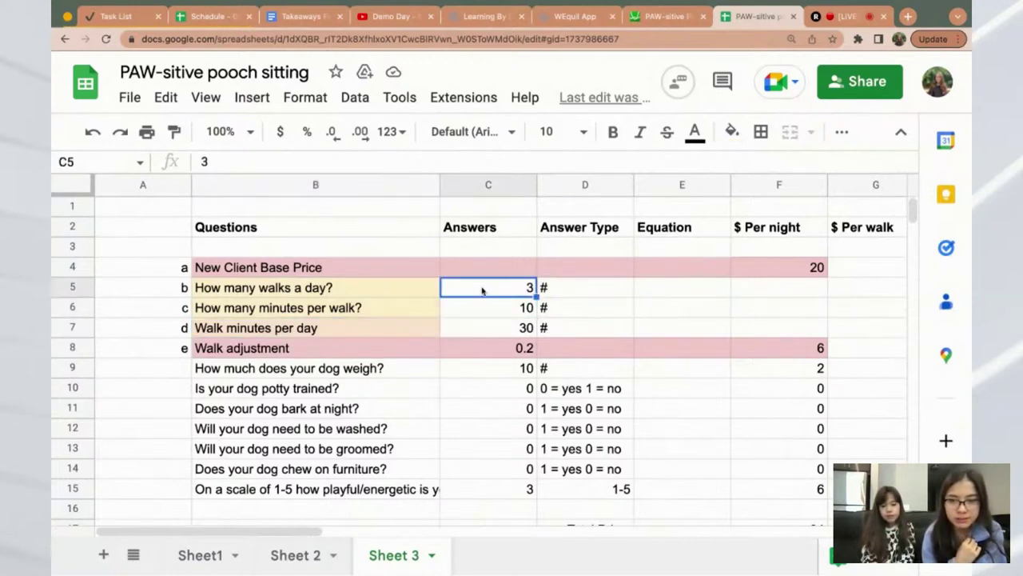
click(485, 307)
click(460, 336)
click(344, 345)
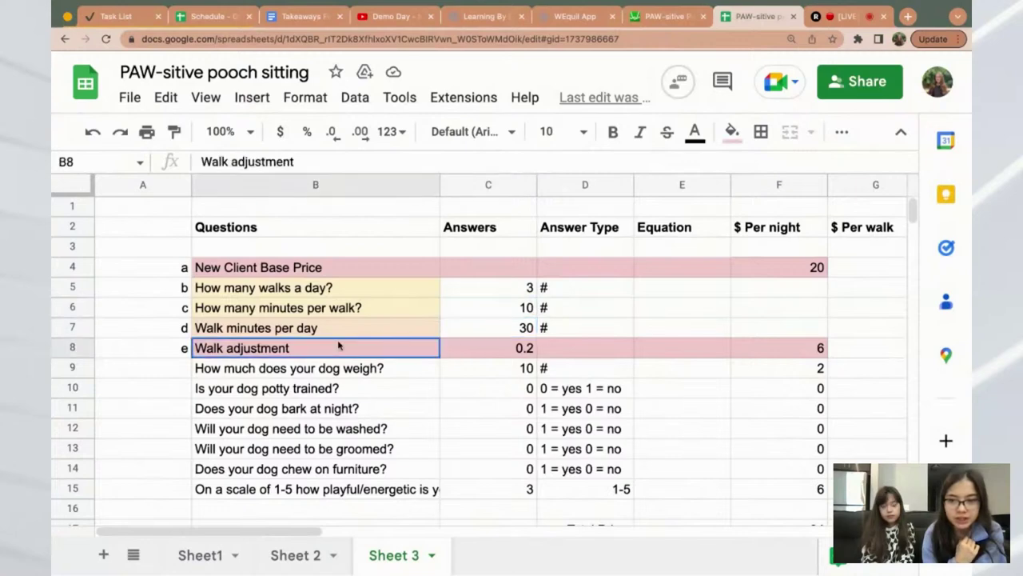
click(328, 329)
click(303, 296)
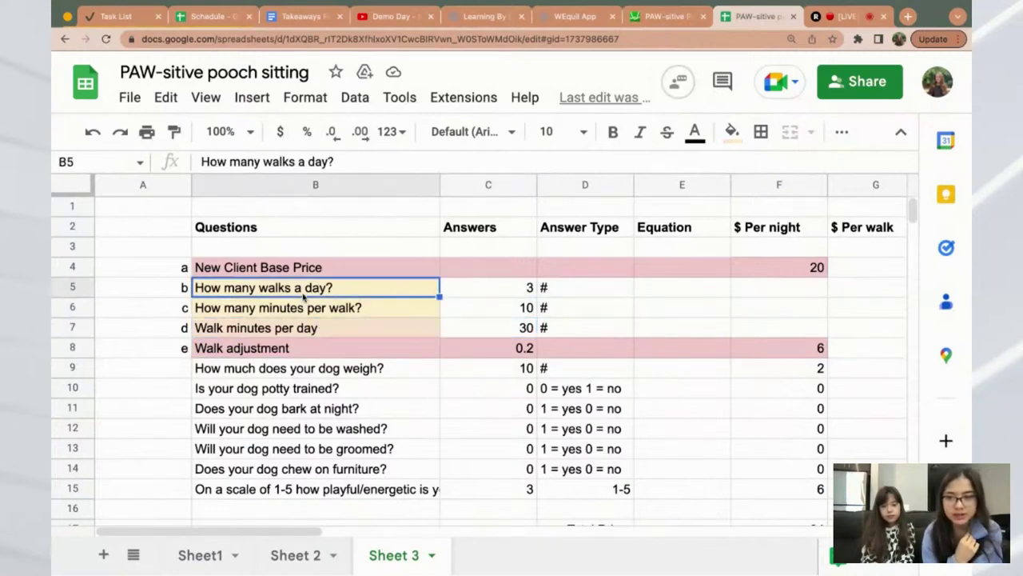
key(Down)
key(Down)
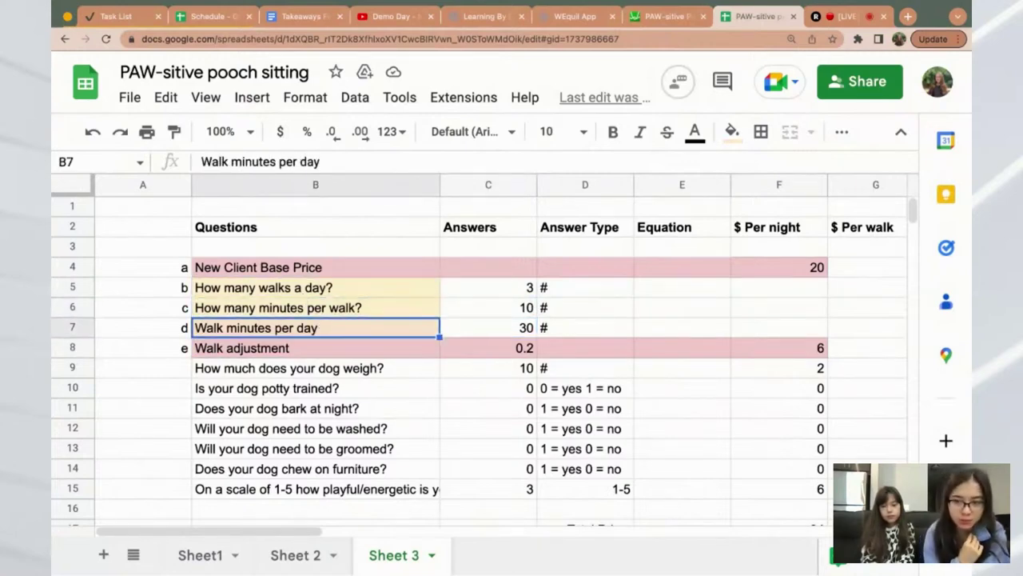
- Inspect the formula behind the walk minutes per day answer and the walk adjustment rate below it
click(487, 328)
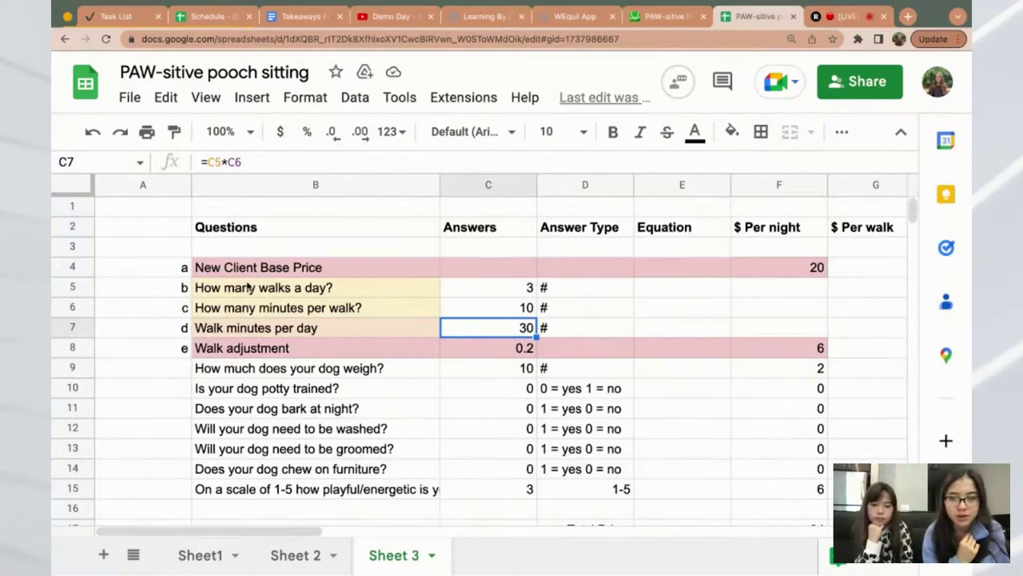
click(240, 334)
click(448, 329)
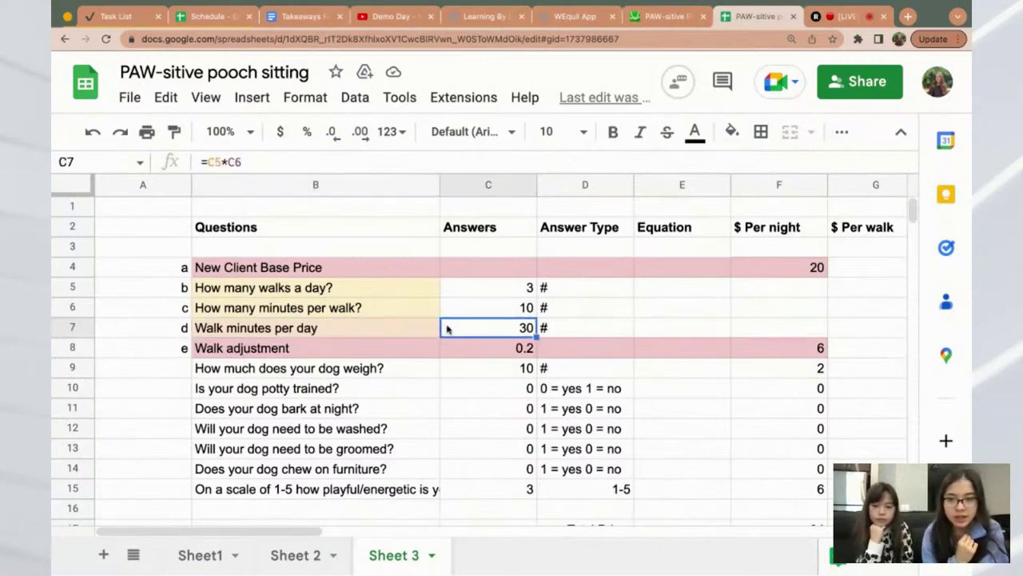
click(286, 353)
key(Right)
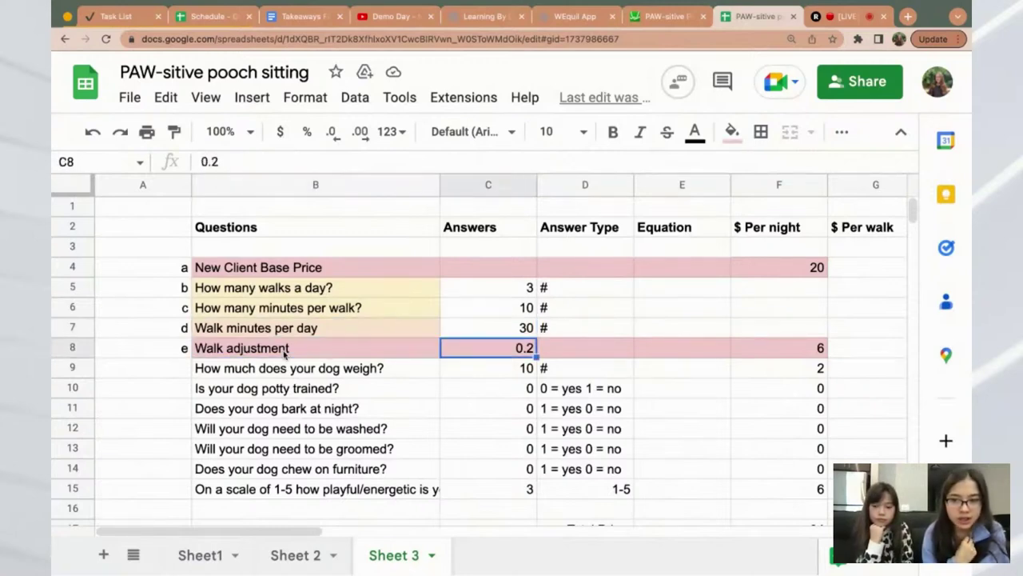
- Inspect the per-night formula of the walk adjustment in row 8 of Sheet 3 and how it uses walk minutes per day
click(285, 354)
key(Right)
key(Right)
key(Right)
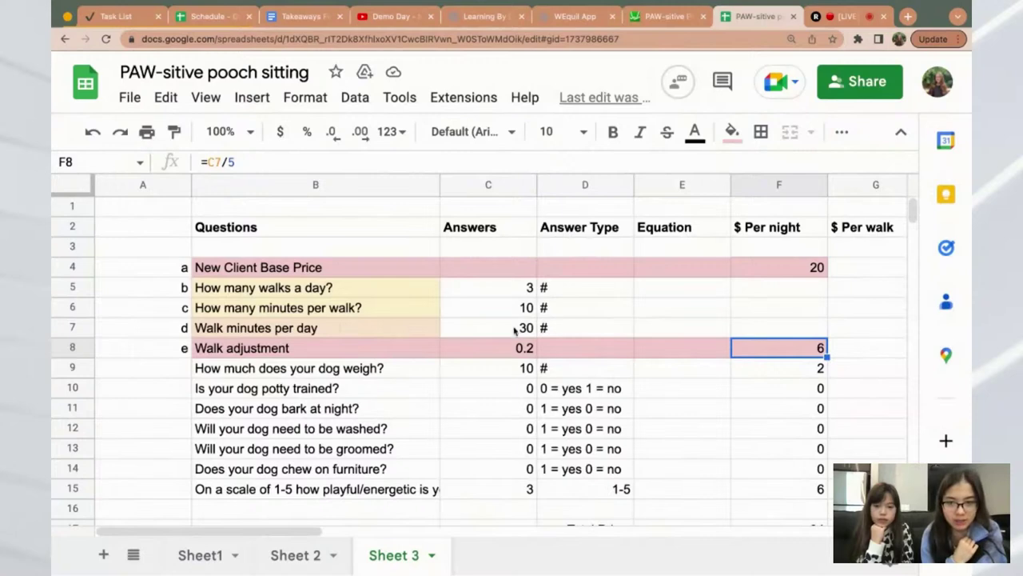
double_click(784, 355)
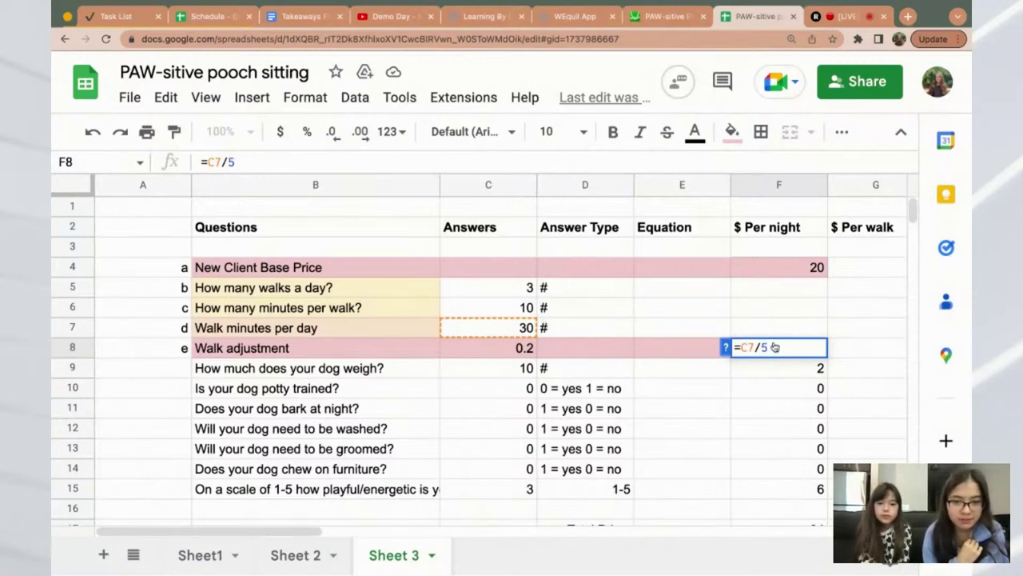
click(862, 344)
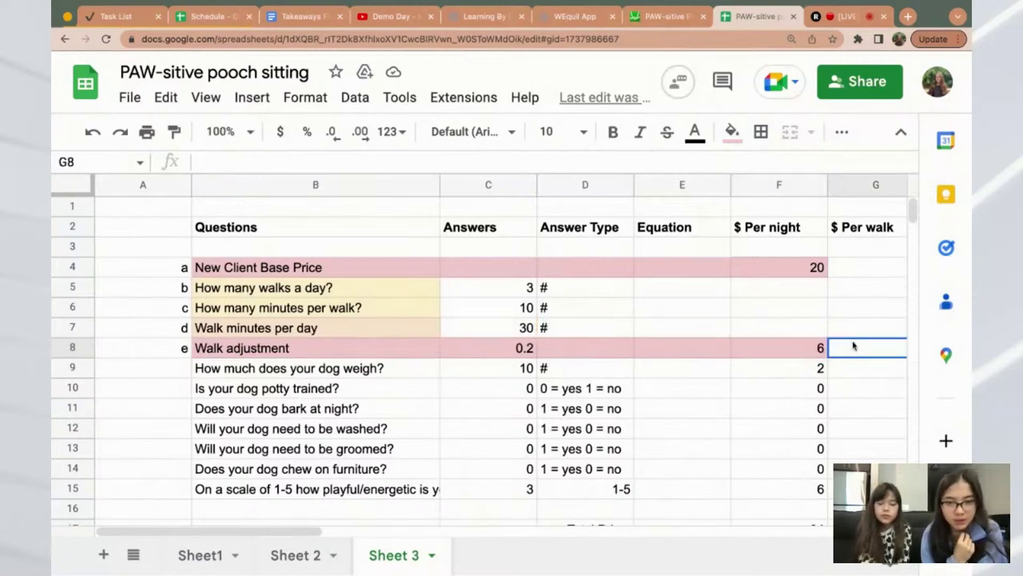
click(774, 353)
scroll(774, 354, down, 1)
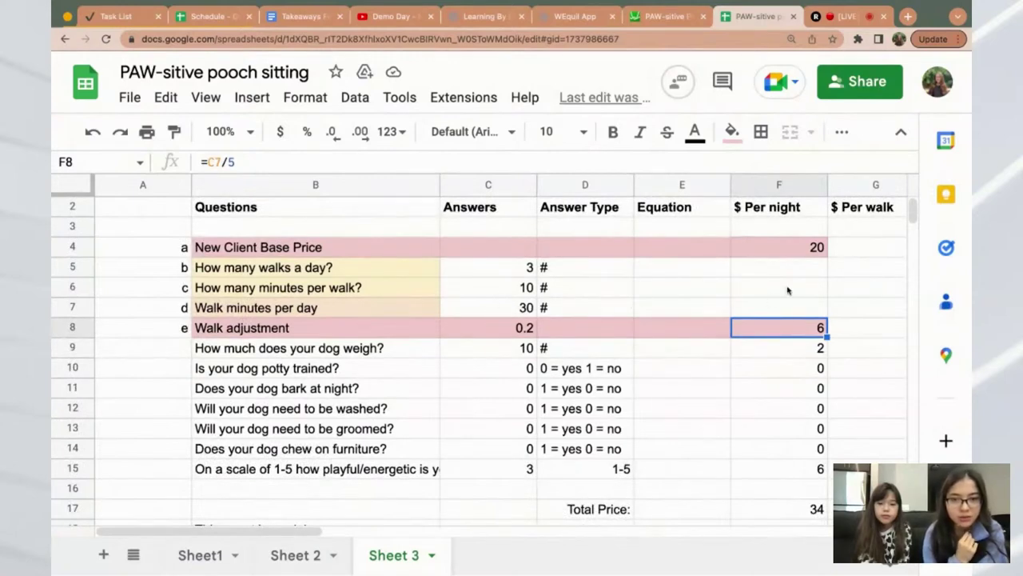
scroll(806, 334, up, 1)
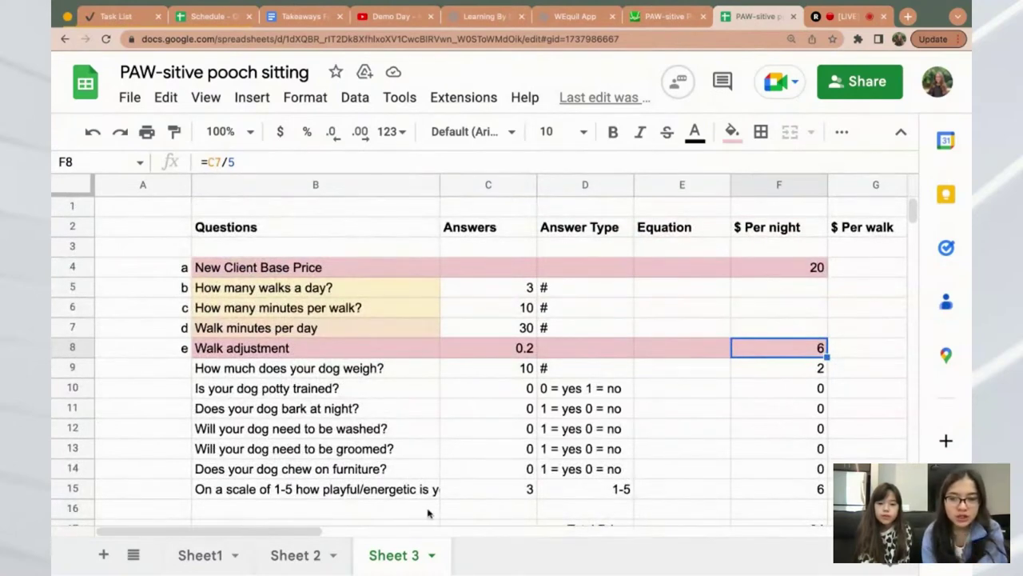
- Examine the per-night formula for minutes per walk in cell J7 of Sheet 2 for comparison
click(302, 556)
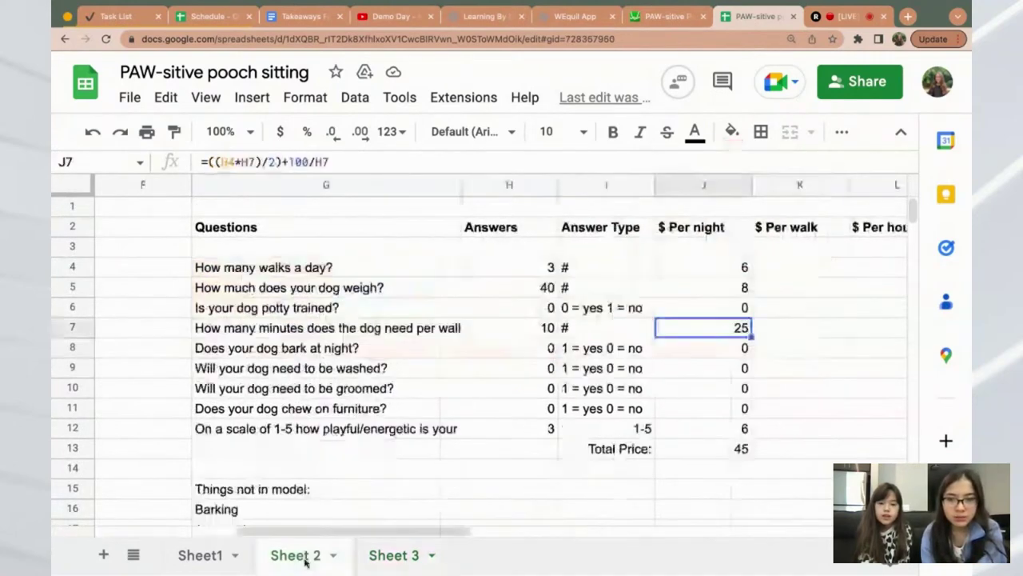
double_click(716, 327)
drag(744, 327, 786, 327)
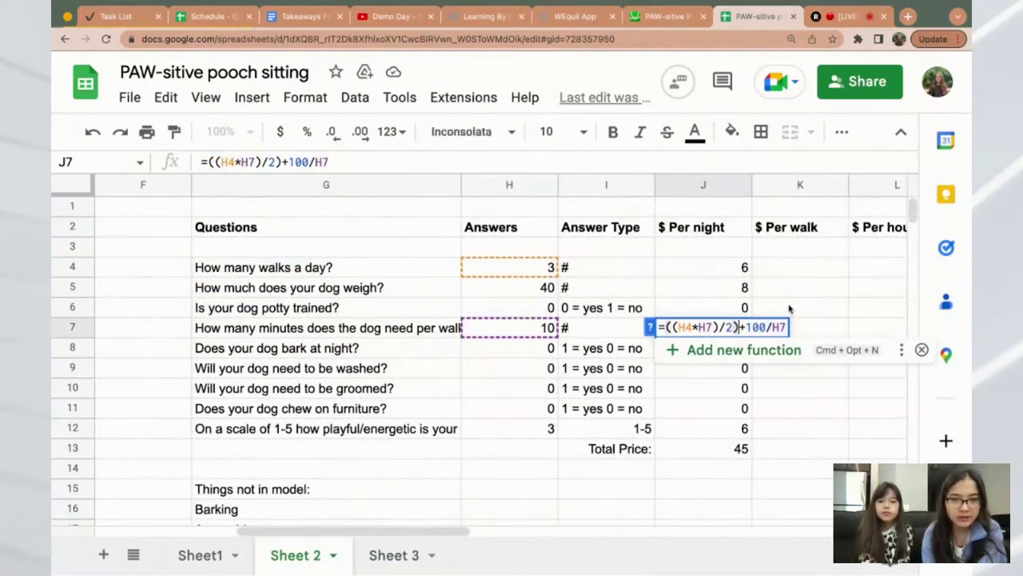
click(790, 309)
- Return to Sheet 3 and check the new client base price label and its per-night amount
click(395, 555)
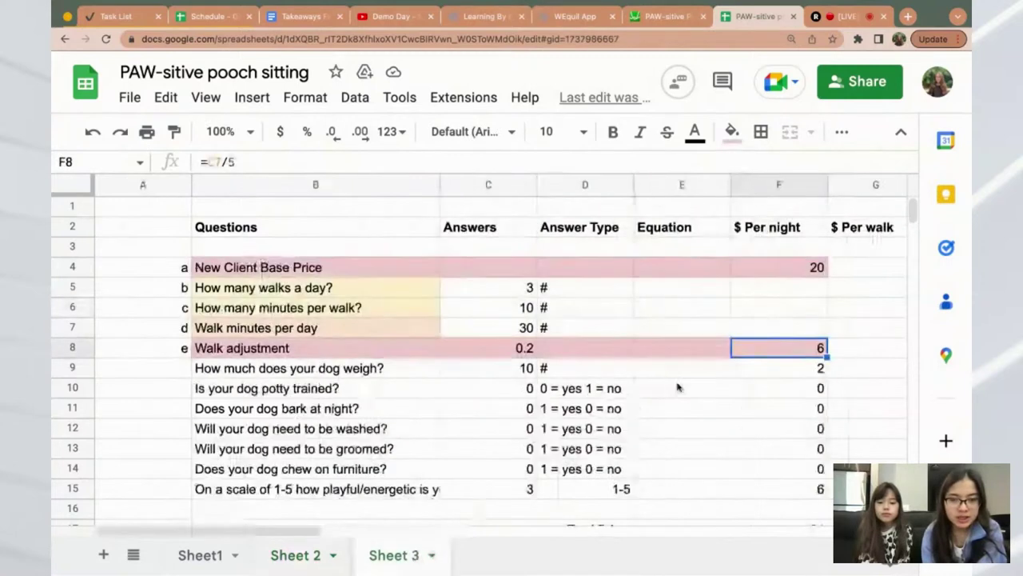
click(378, 273)
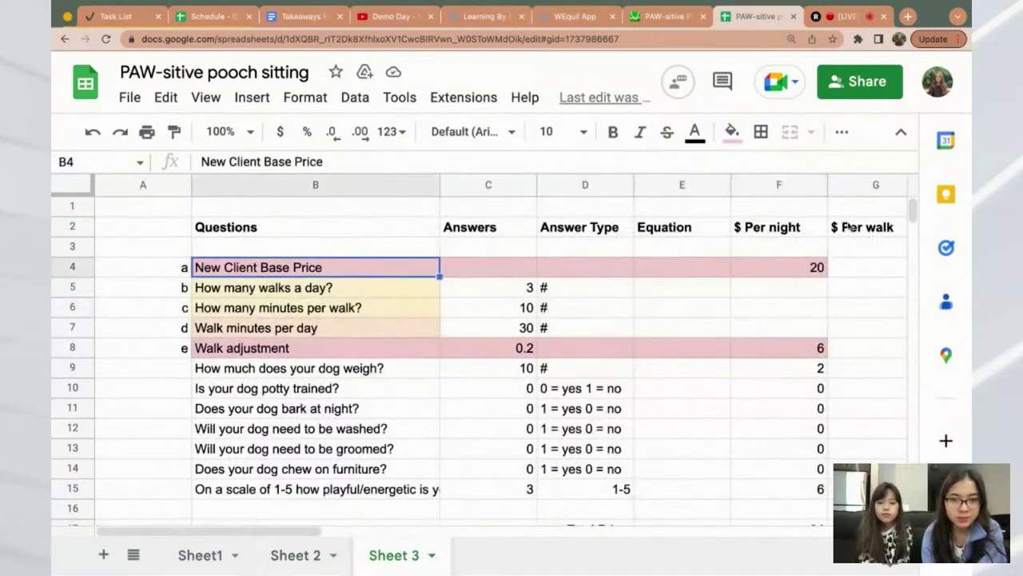
click(805, 268)
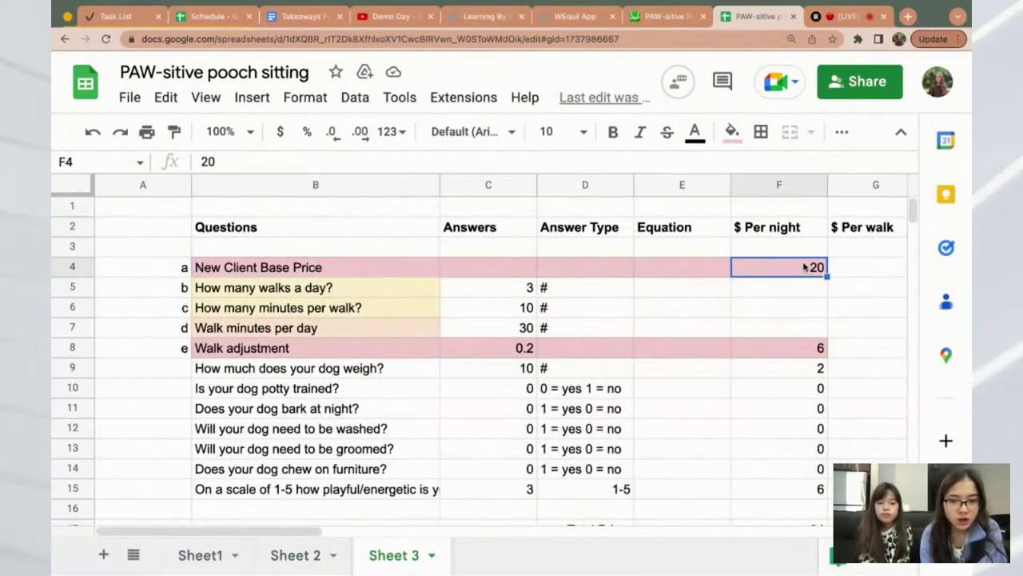
click(754, 247)
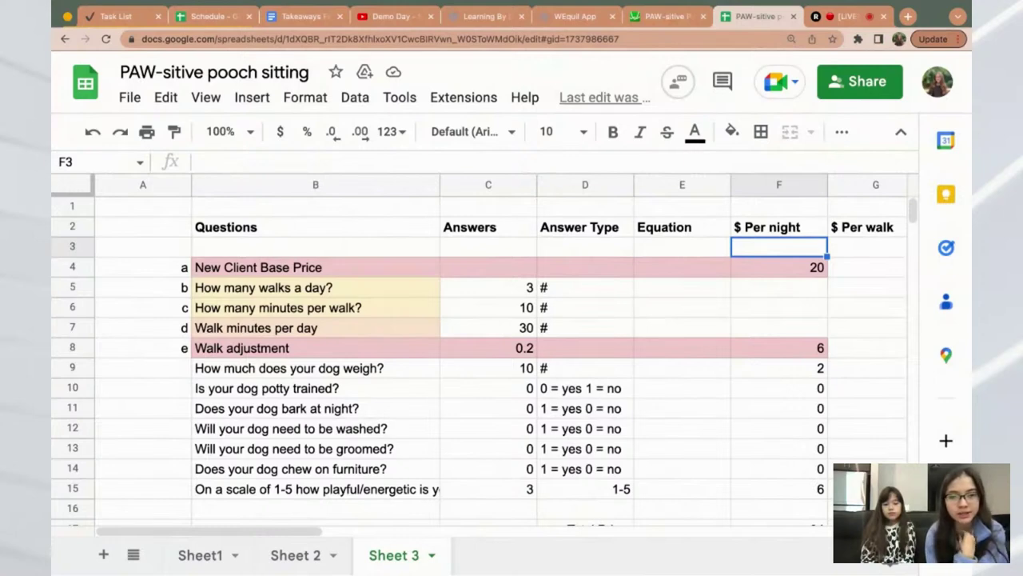
click(779, 267)
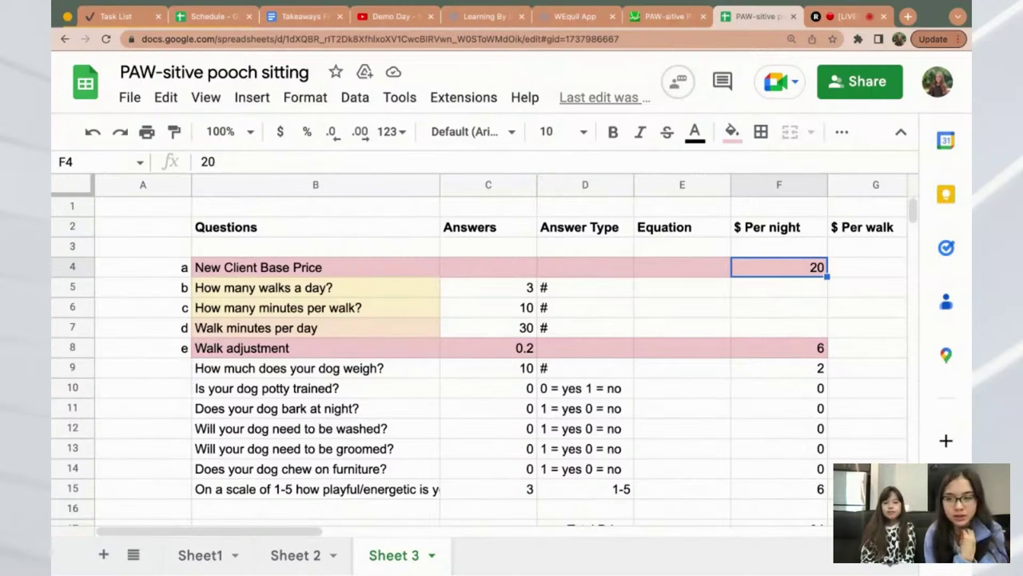
- Trace the new client base price row from its per-night amount across to the label side and back
key(Left)
key(Left)
key(Left)
key(Left)
key(Right)
key(Right)
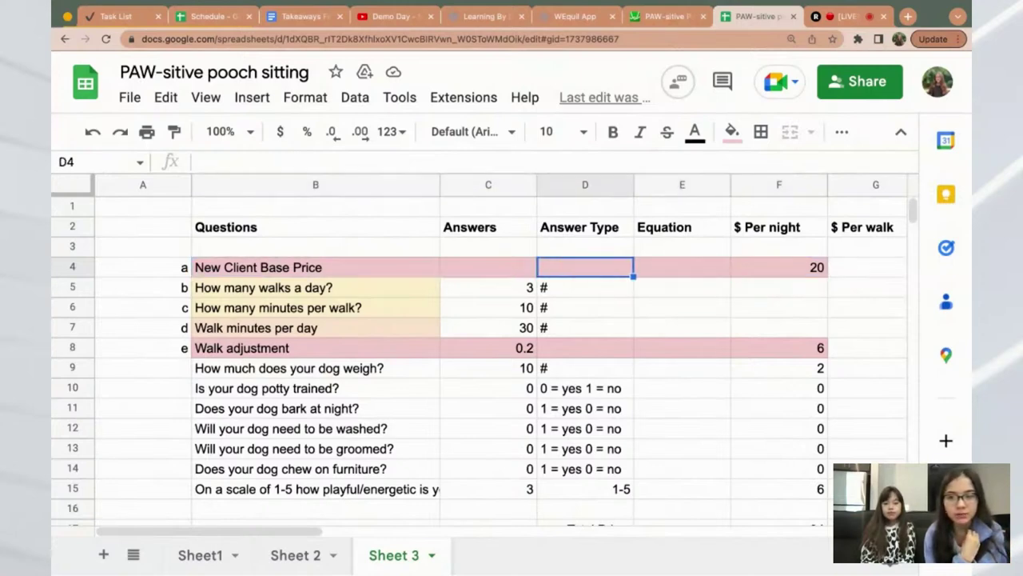
key(Right)
key(Right)
- Follow the per-night column down to the walk adjustment and view it together with the total price
key(Down)
key(Down)
key(Down)
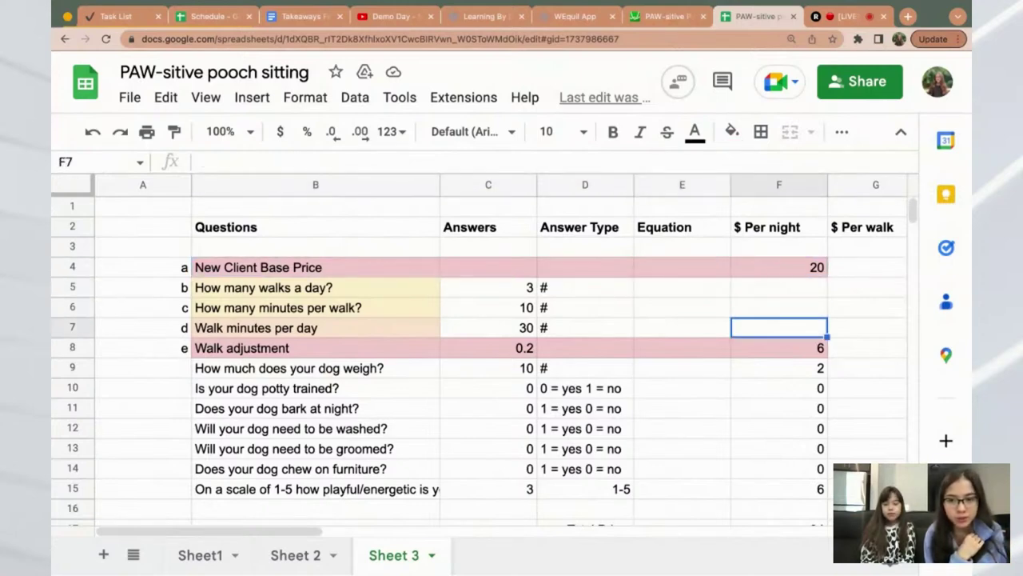
key(Down)
scroll(730, 318, down, 2)
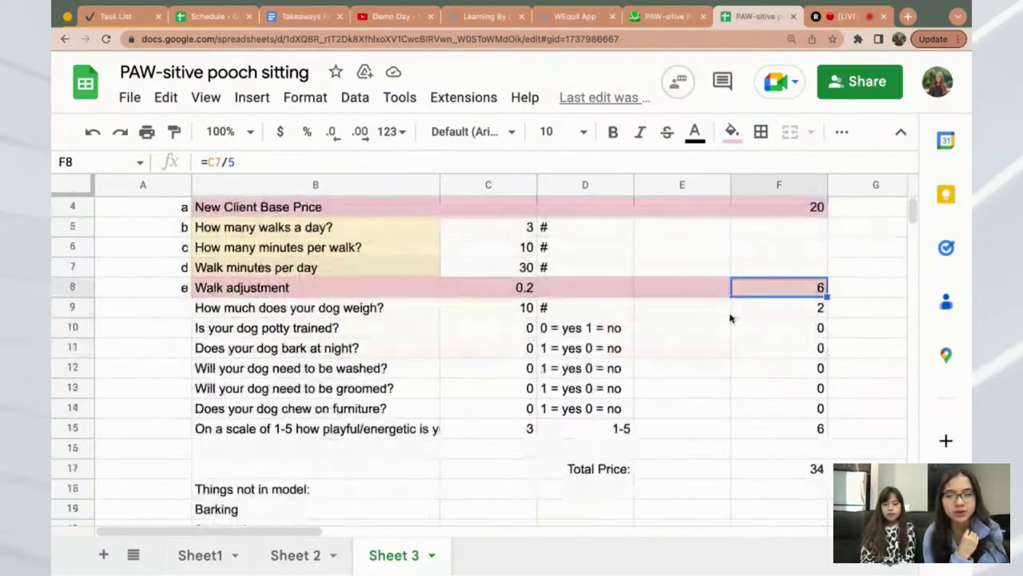
scroll(730, 318, up, 1)
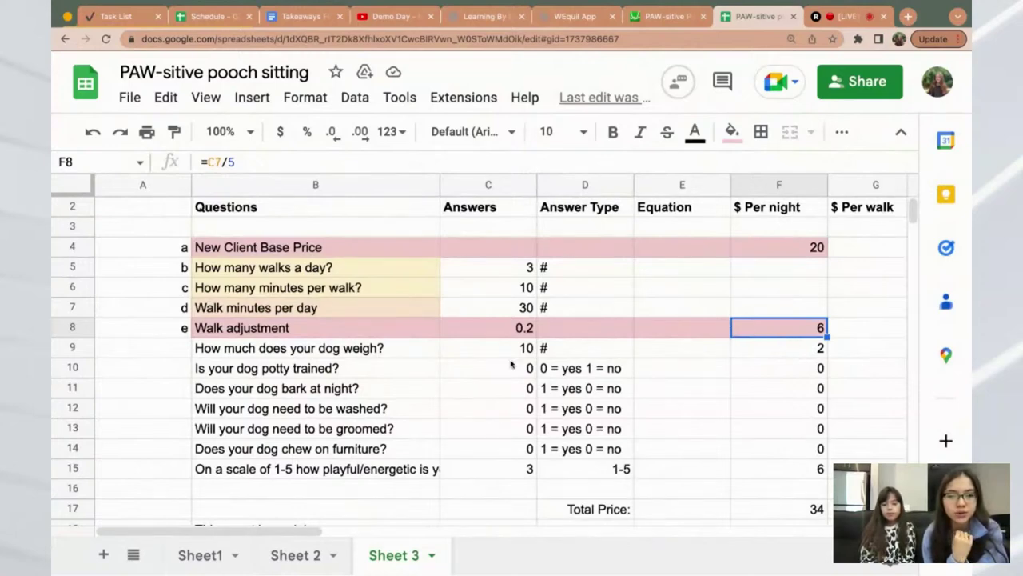
- Review the question labels from walk adjustment up to new client base price, ending on the Equation cell for walk minutes per day
drag(324, 337, 278, 250)
click(278, 247)
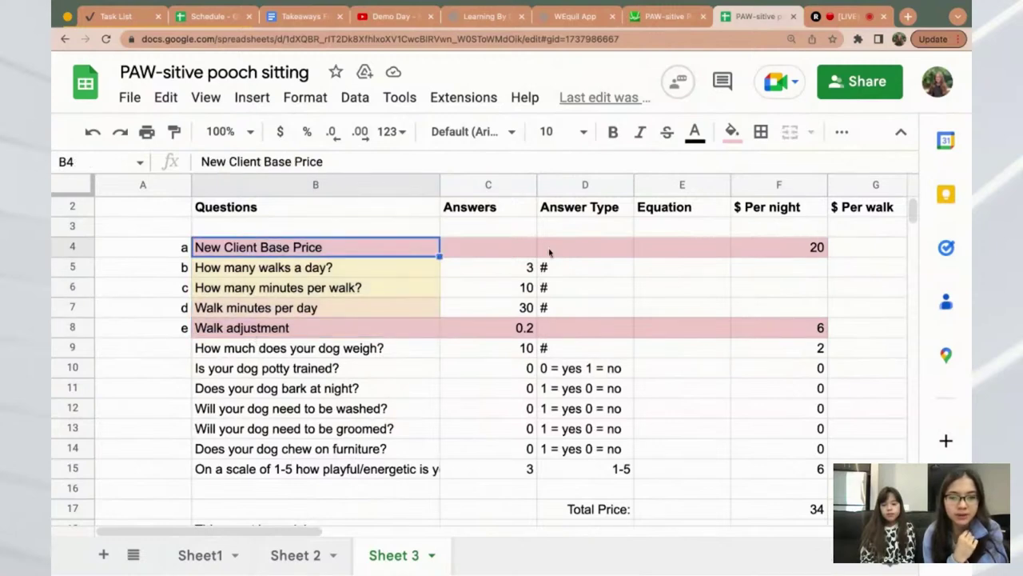
click(656, 313)
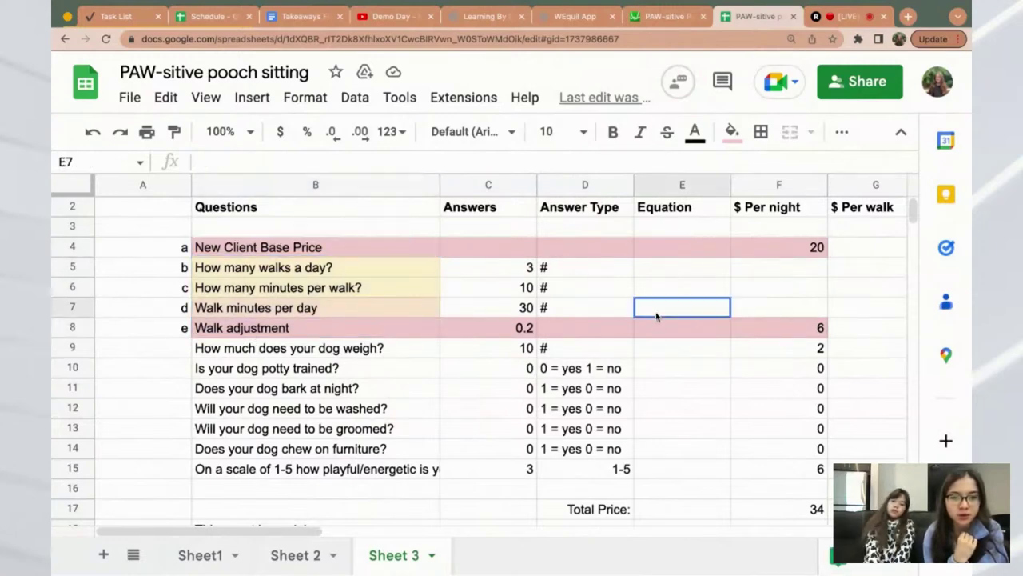